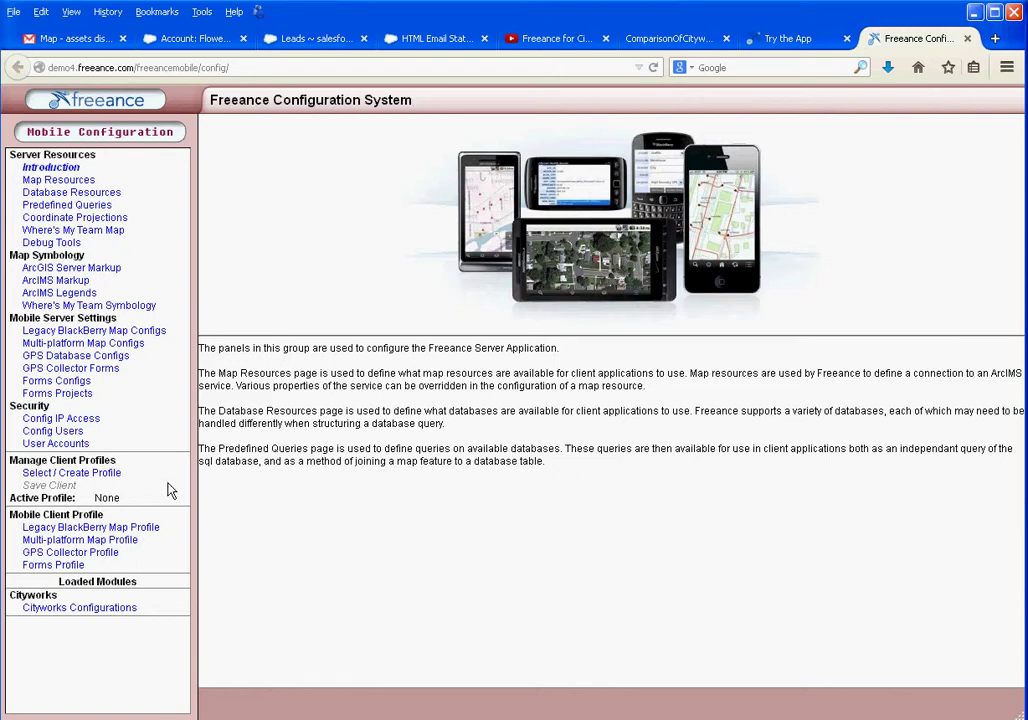
Review the water config's wwManhole layer style without changes, then go to the ArcGIS Server Markup stylesheets.
{"action": "left_click", "coordinate": [120, 609]}
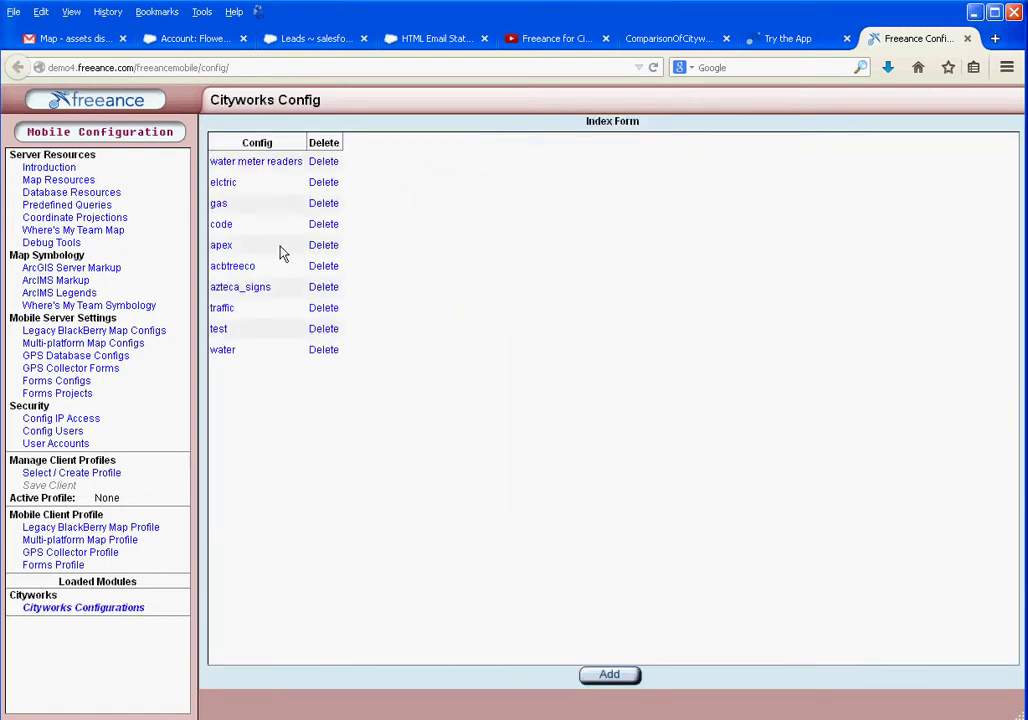
{"action": "left_click", "coordinate": [222, 351]}
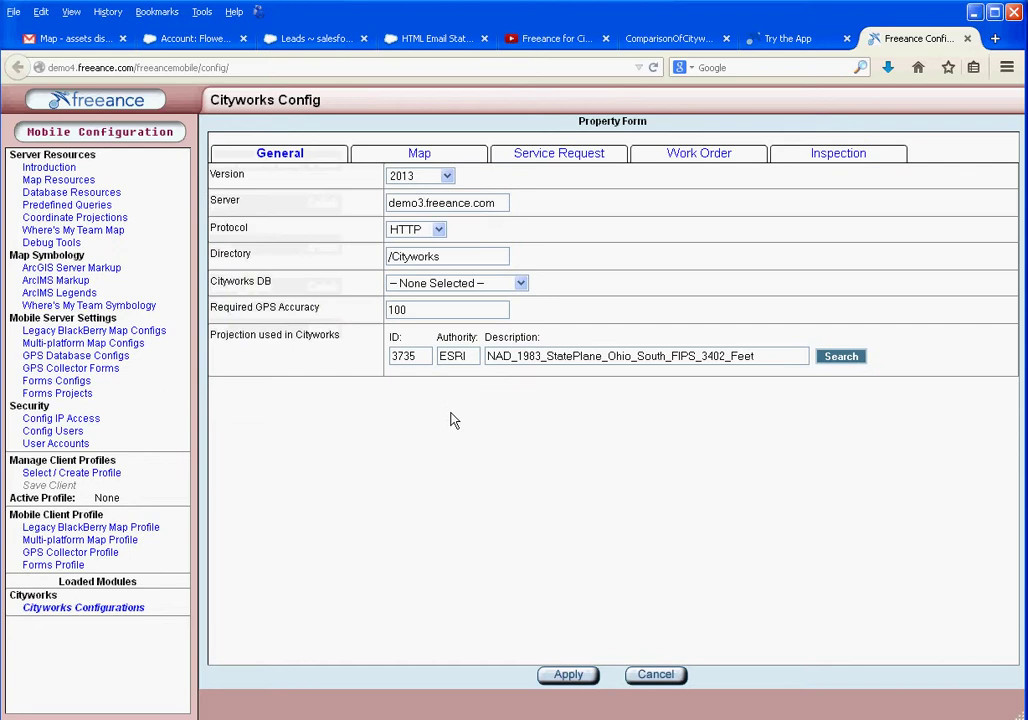
{"action": "left_click", "coordinate": [420, 155]}
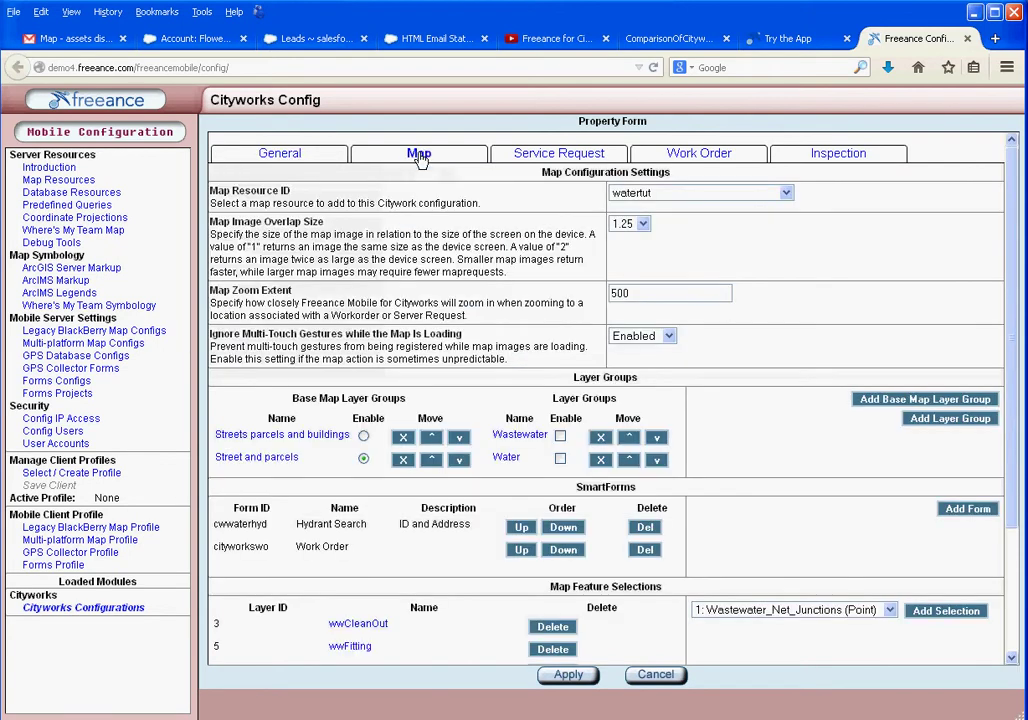
{"action": "scroll", "coordinate": [432, 420], "scroll_direction": "down", "scroll_amount": 3}
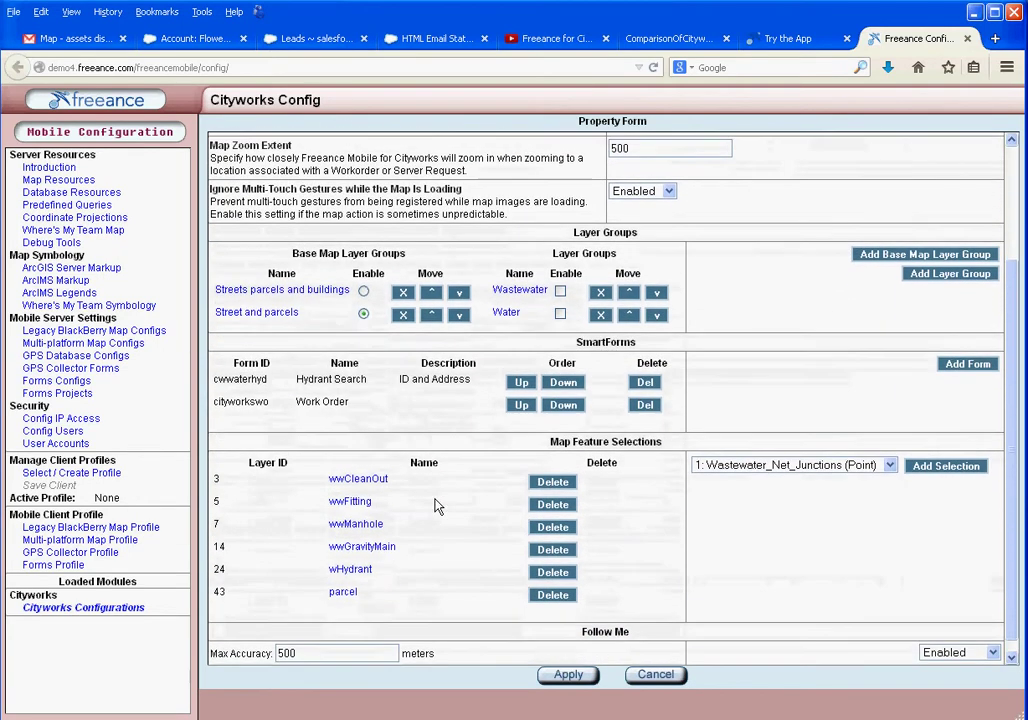
{"action": "left_click", "coordinate": [355, 511]}
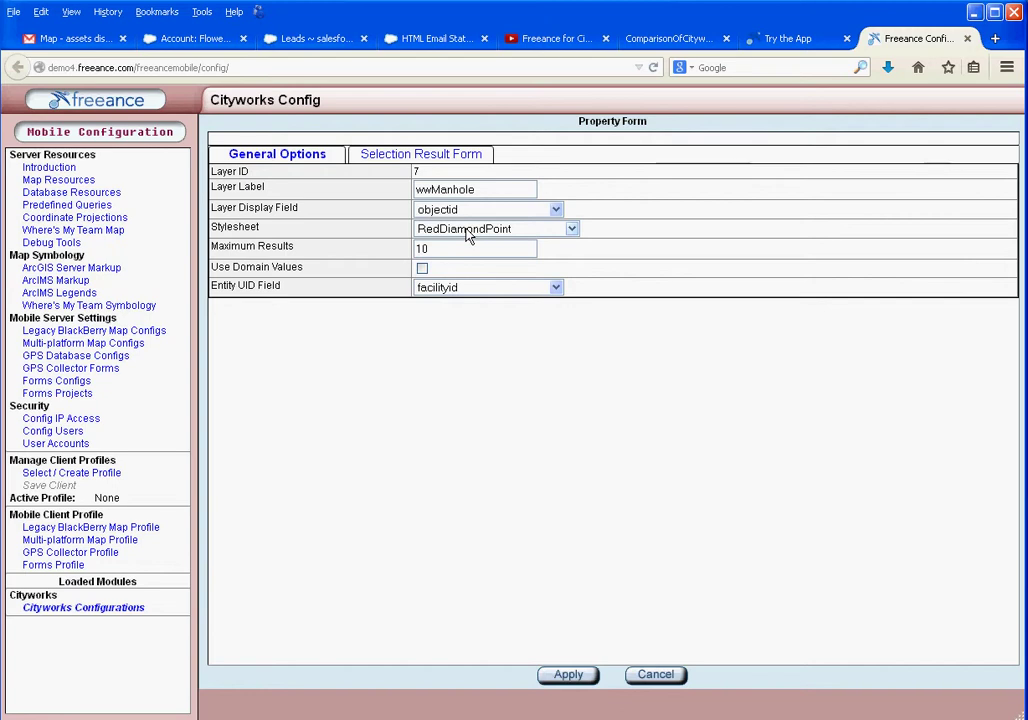
{"action": "left_click", "coordinate": [655, 676]}
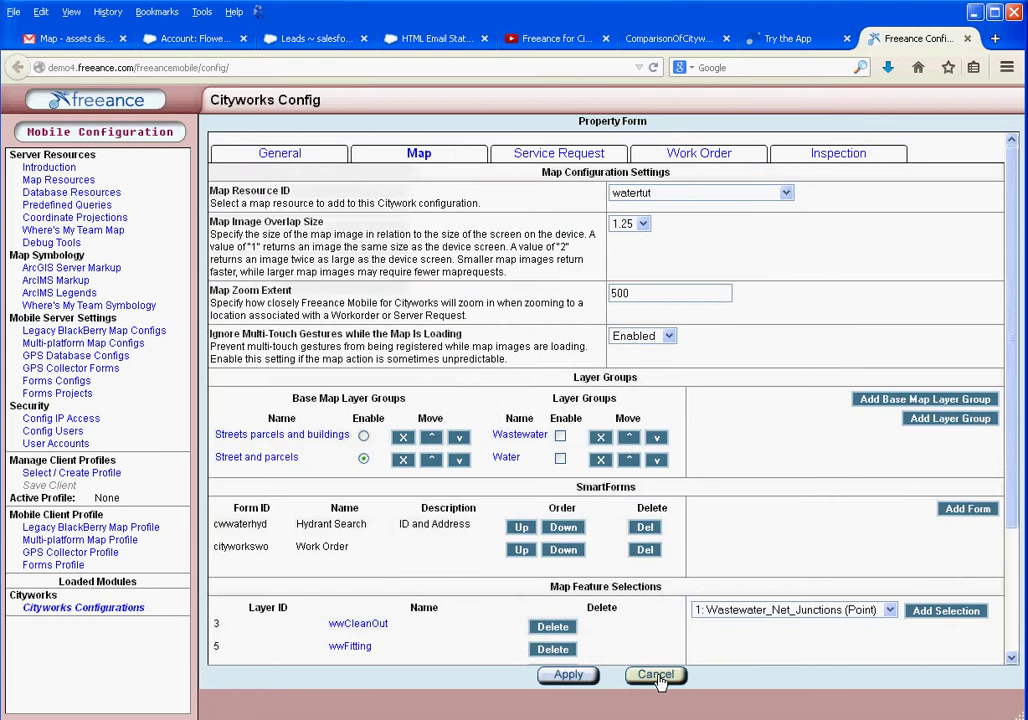
{"action": "left_click", "coordinate": [72, 270]}
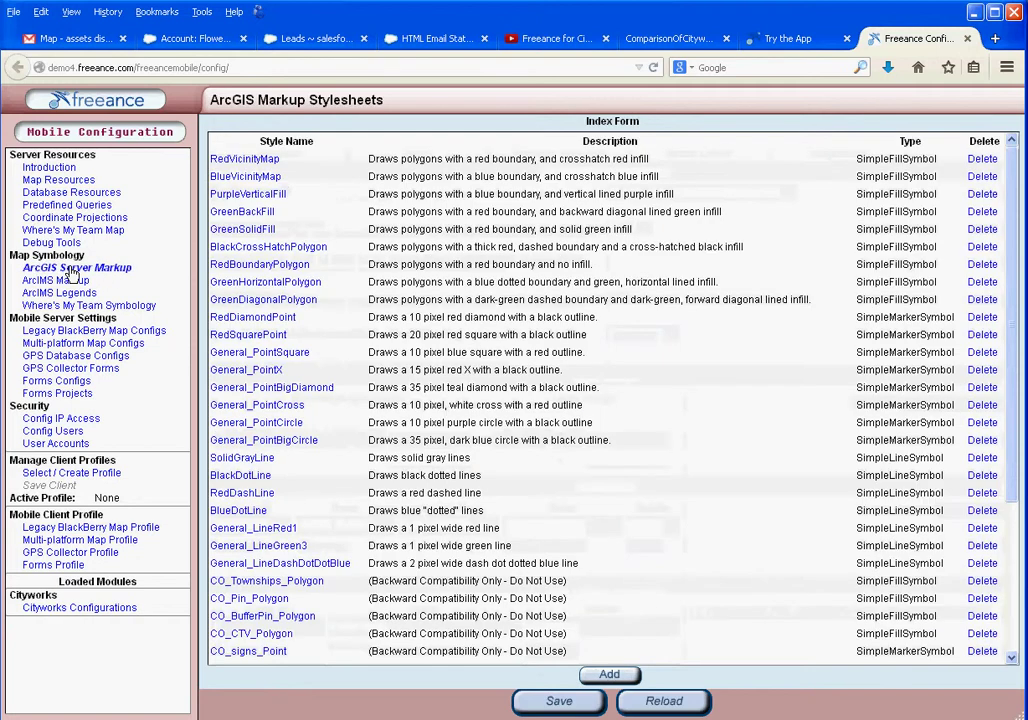
Add a new Point Marker markup style named 'Test-CJB'.
{"action": "left_click", "coordinate": [609, 676]}
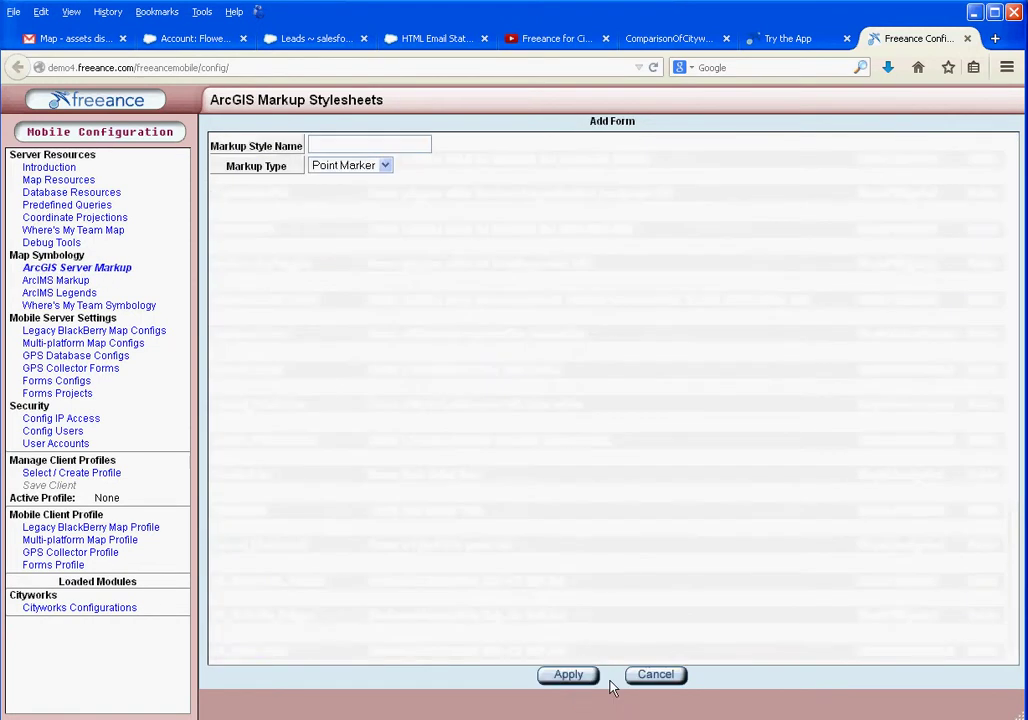
{"action": "left_click", "coordinate": [363, 143]}
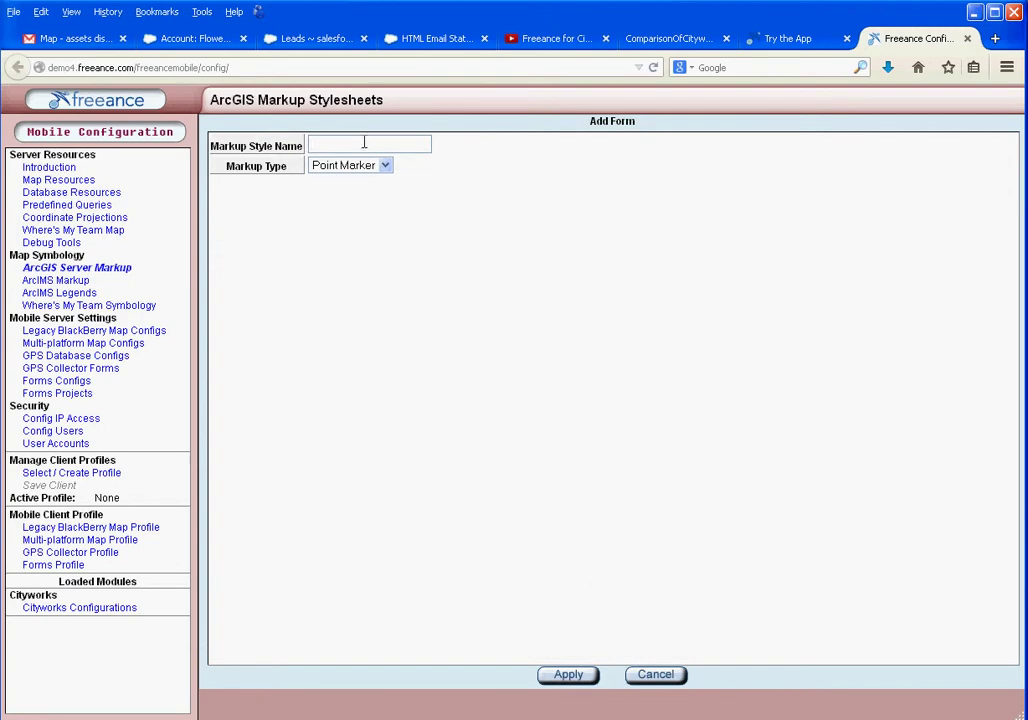
{"action": "type", "text": "Test-CJB"}
{"action": "left_click", "coordinate": [385, 166]}
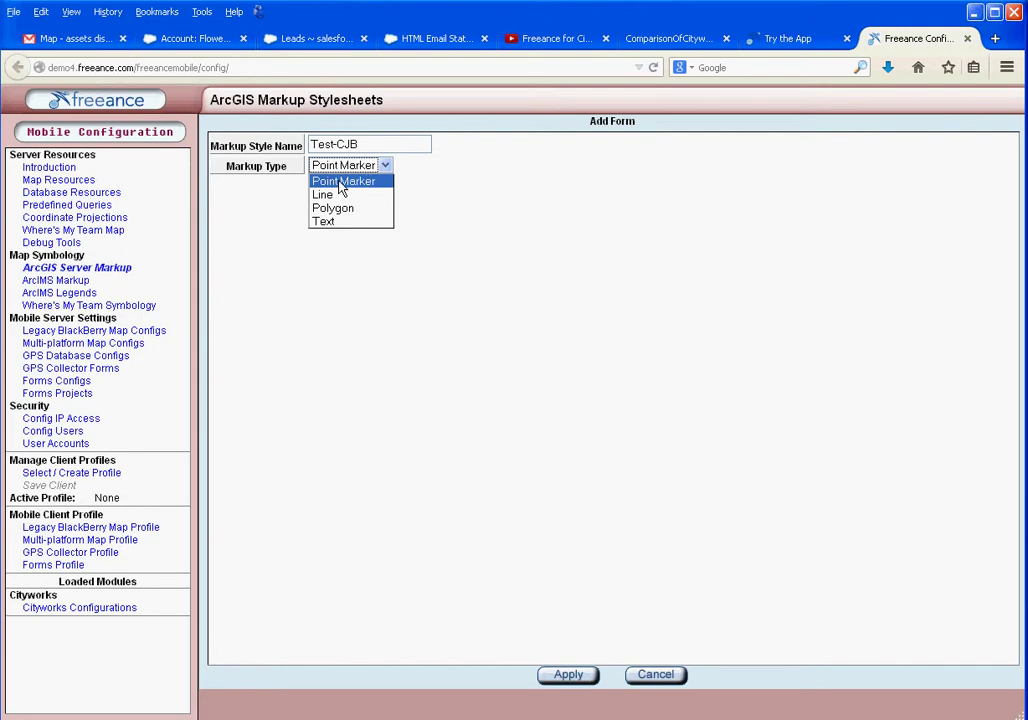
{"action": "left_click", "coordinate": [341, 183]}
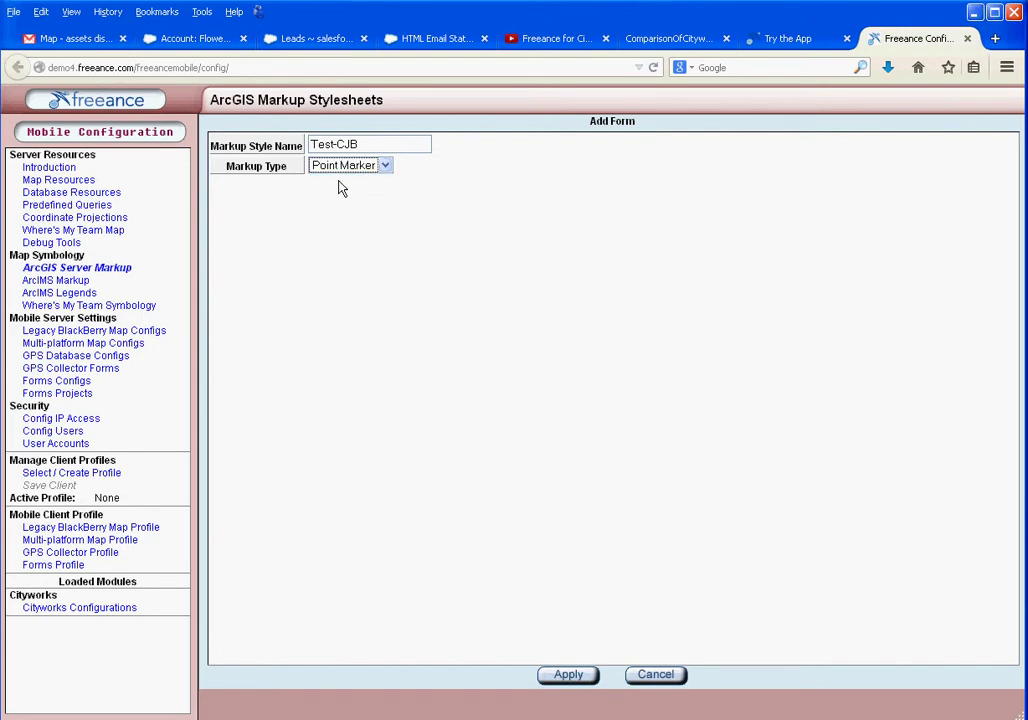
{"action": "left_click", "coordinate": [570, 680]}
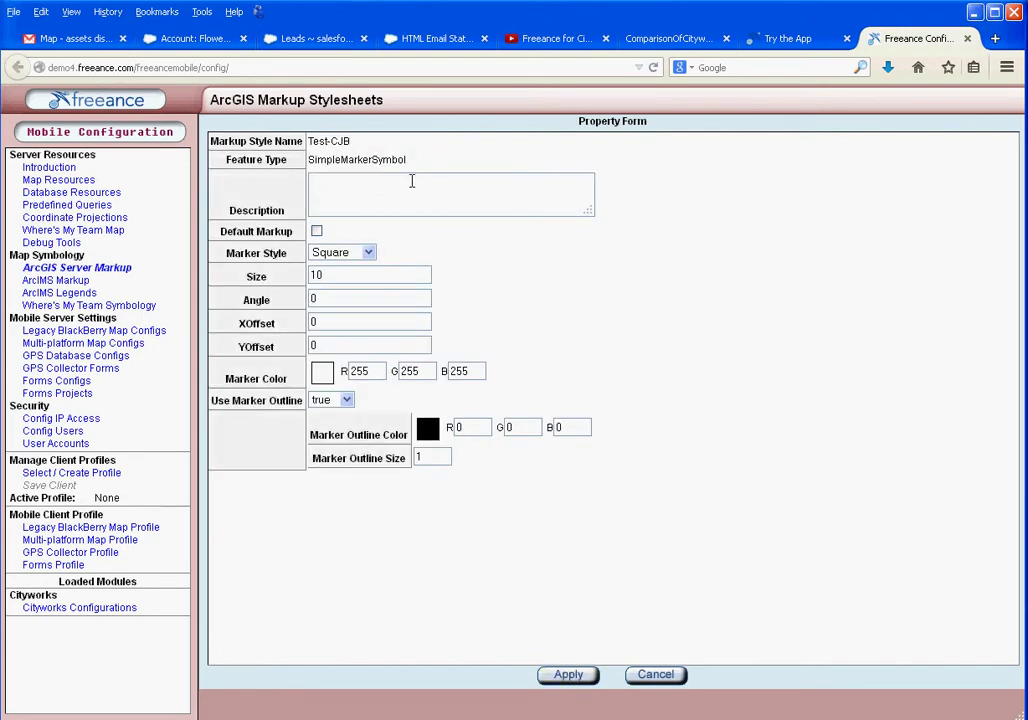
Give Test-CJB the description 'CJB MH', a Cross marker style and size 15.
{"action": "left_click", "coordinate": [399, 190]}
{"action": "type", "text": "CJB MH"}
{"action": "left_click", "coordinate": [368, 254]}
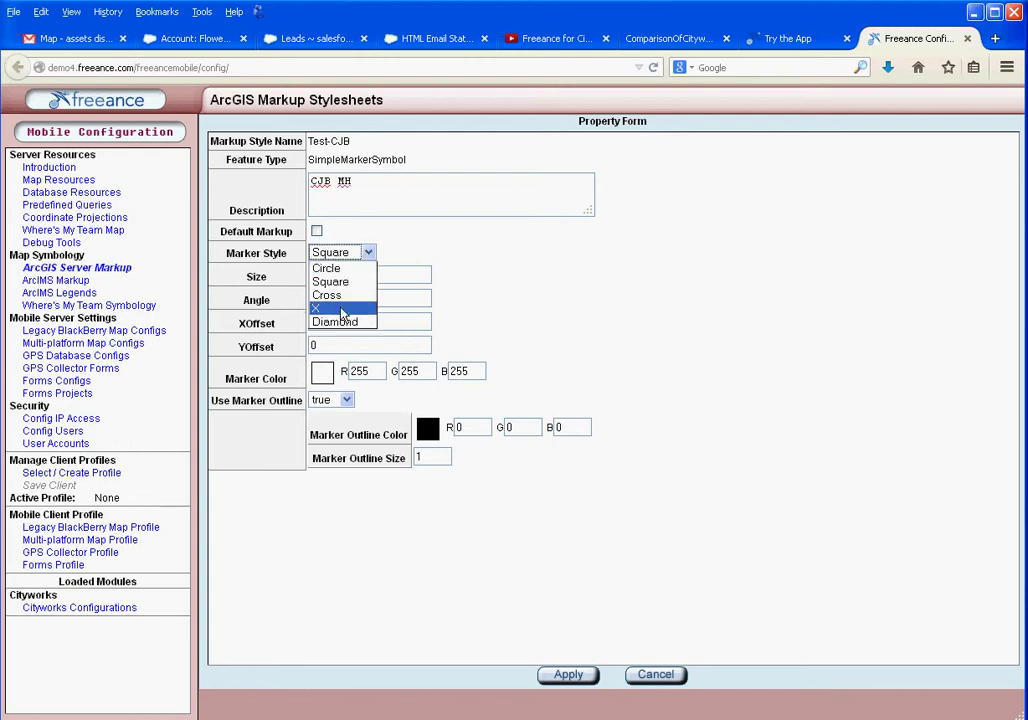
{"action": "left_click", "coordinate": [336, 296]}
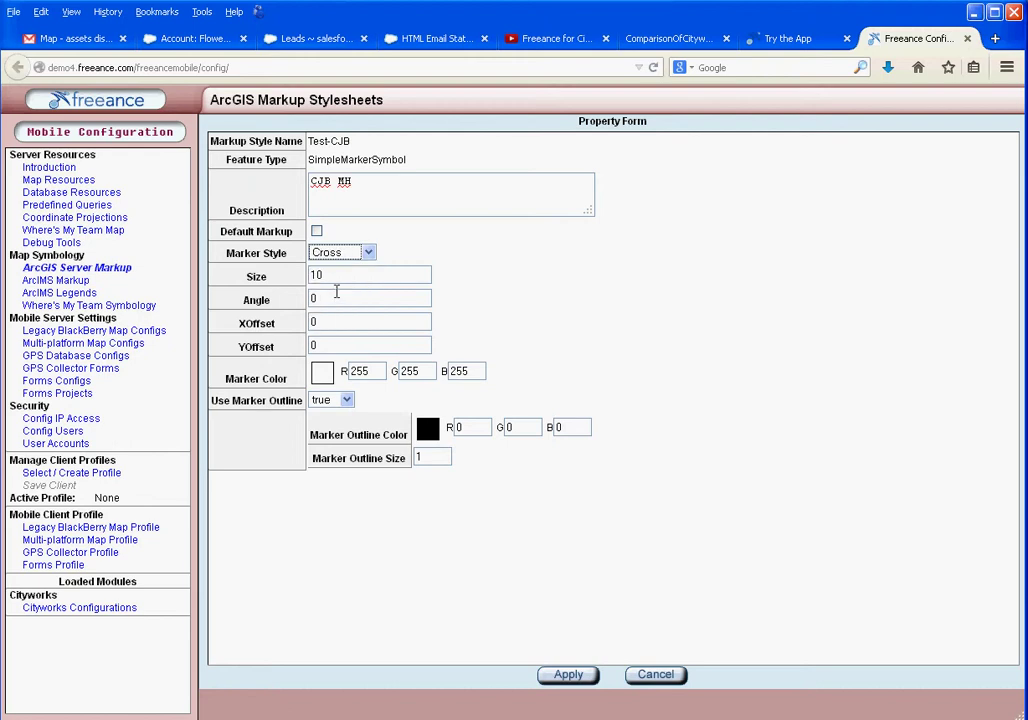
{"action": "left_click", "coordinate": [368, 254]}
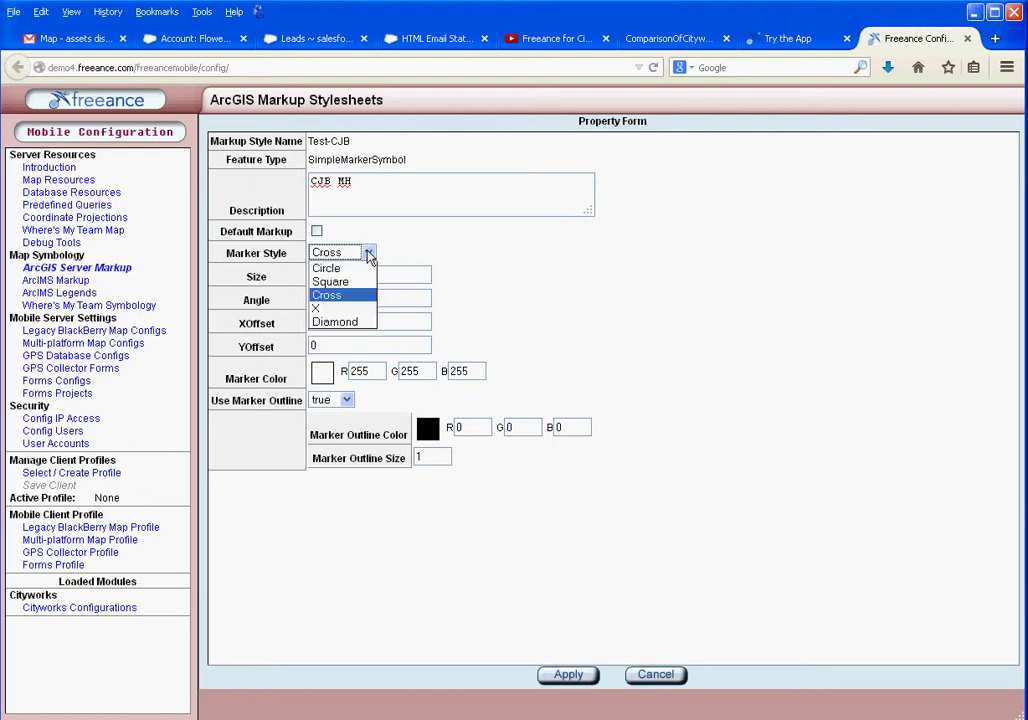
{"action": "left_click", "coordinate": [329, 296]}
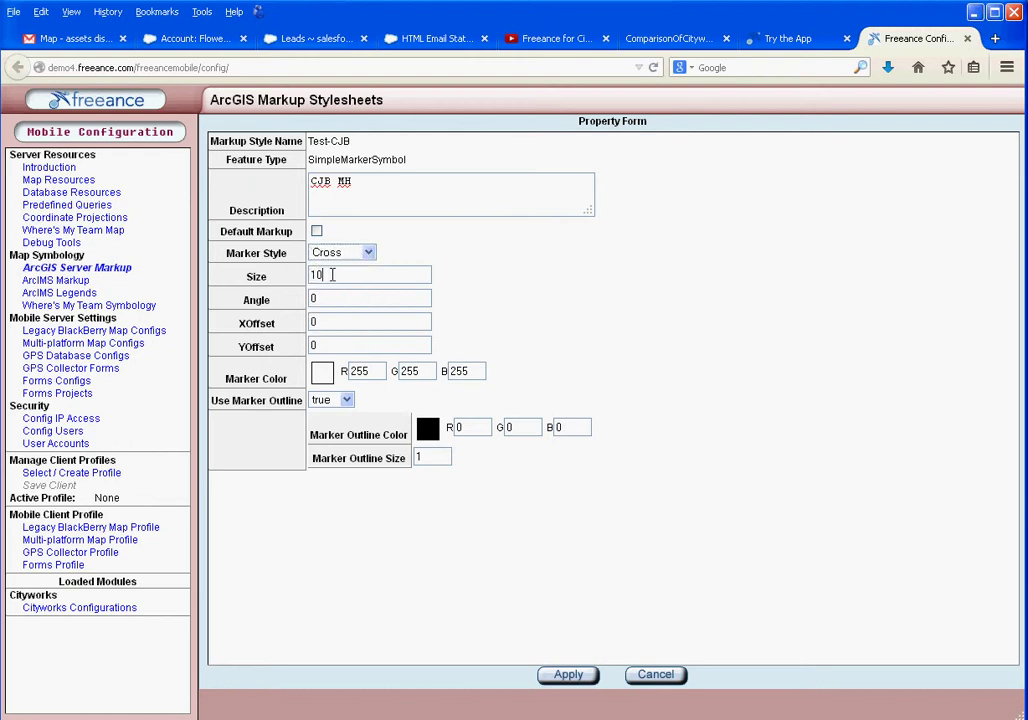
{"action": "left_click_drag", "start_coordinate": [333, 275], "coordinate": [314, 276]}
{"action": "type", "text": "15"}
Color the marker blue and keep its outline on, colored green.
{"action": "left_click", "coordinate": [322, 373]}
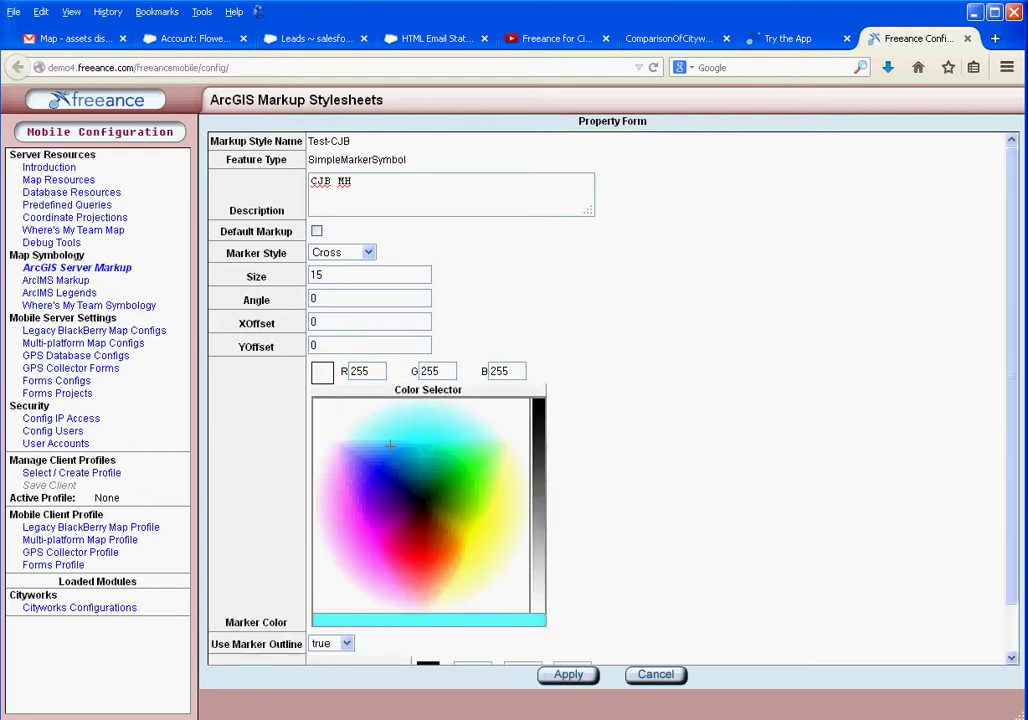
{"action": "left_click", "coordinate": [374, 468]}
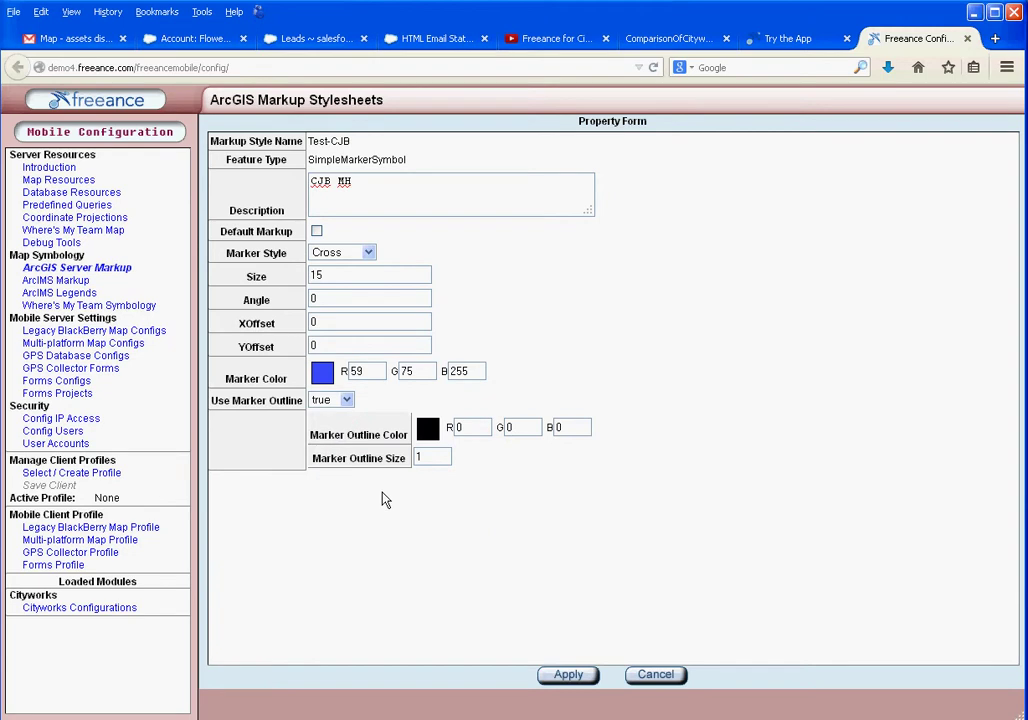
{"action": "left_click", "coordinate": [347, 400]}
{"action": "left_click", "coordinate": [333, 420]}
{"action": "left_click", "coordinate": [430, 433]}
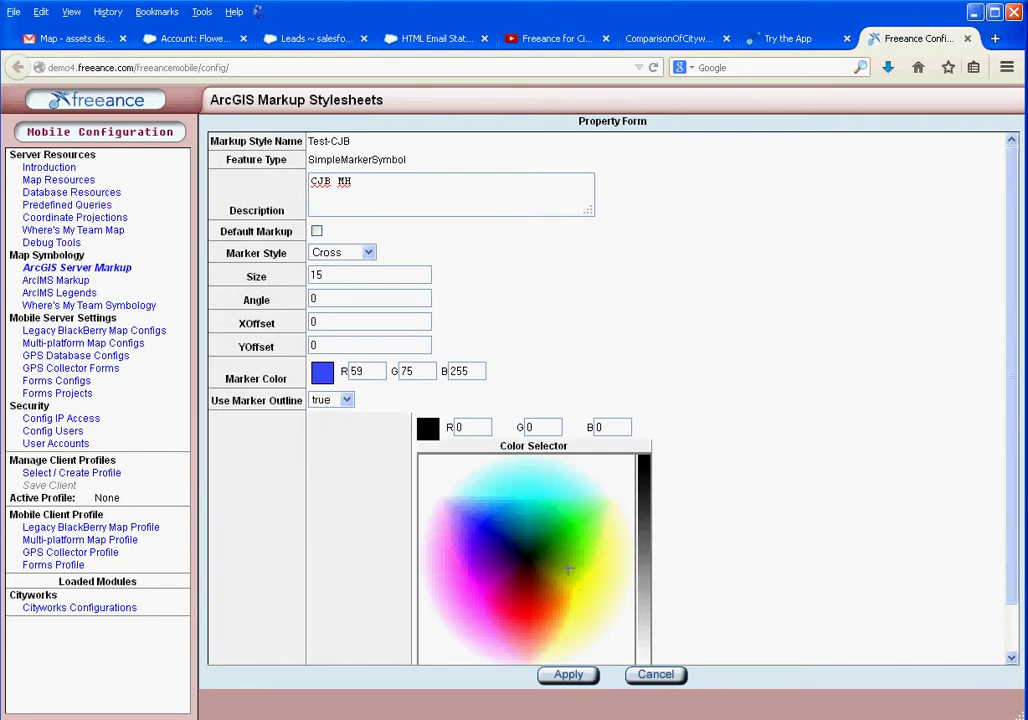
{"action": "left_click", "coordinate": [585, 502]}
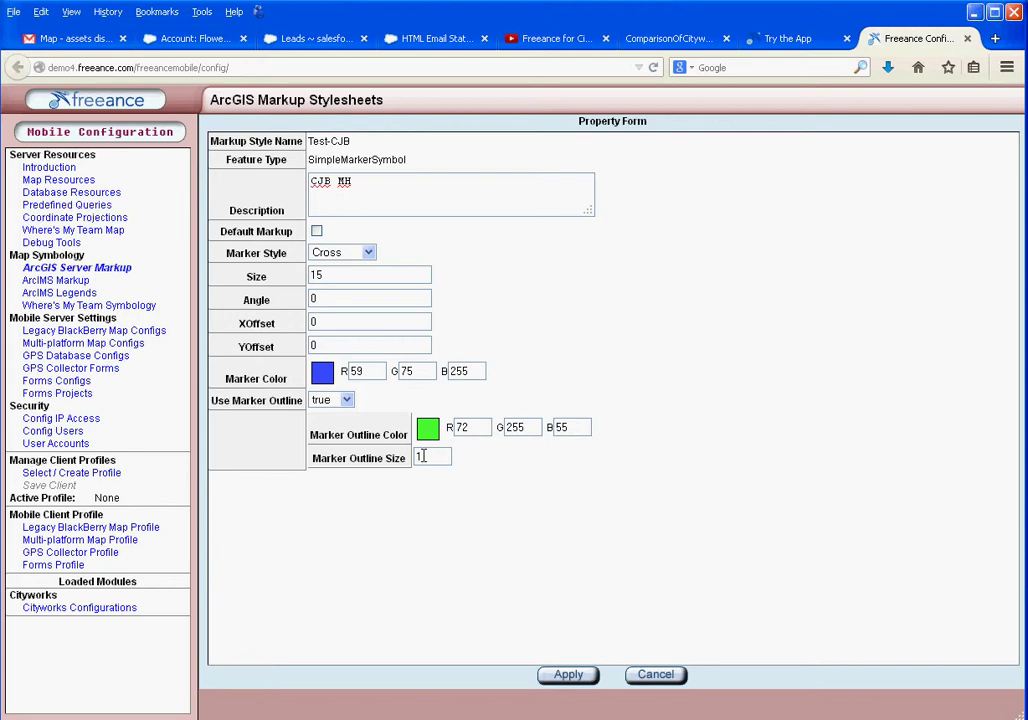
Apply and save Test-CJB, then reopen it from the stylesheet list to verify and save again.
{"action": "left_click", "coordinate": [566, 675]}
{"action": "left_click", "coordinate": [564, 703]}
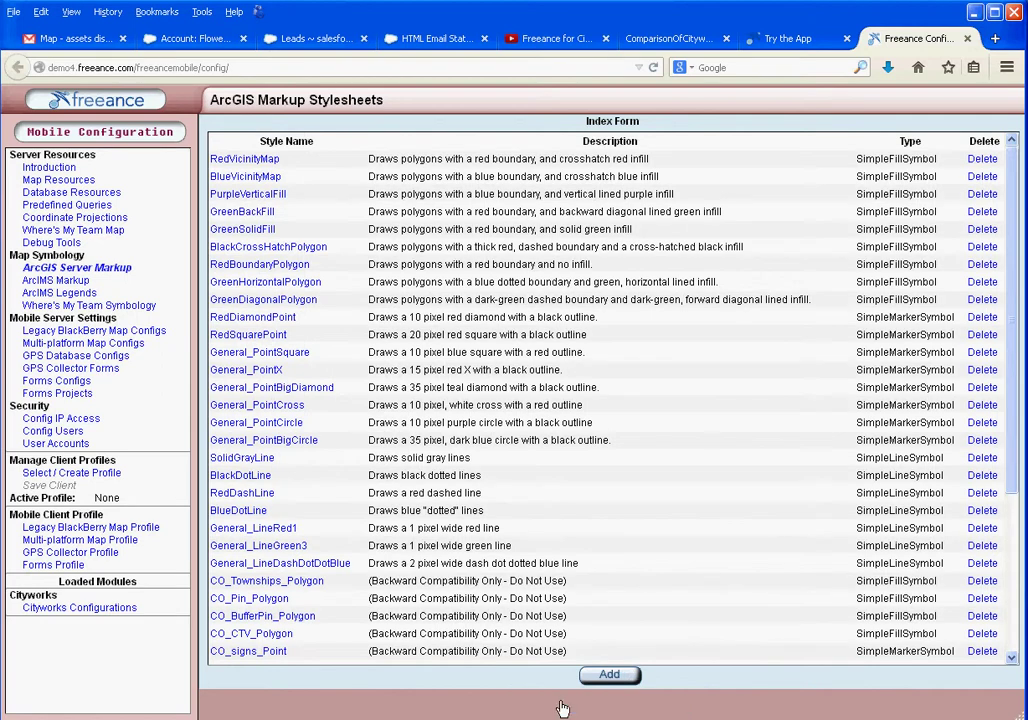
{"action": "scroll", "coordinate": [585, 658], "scroll_direction": "down", "scroll_amount": 4}
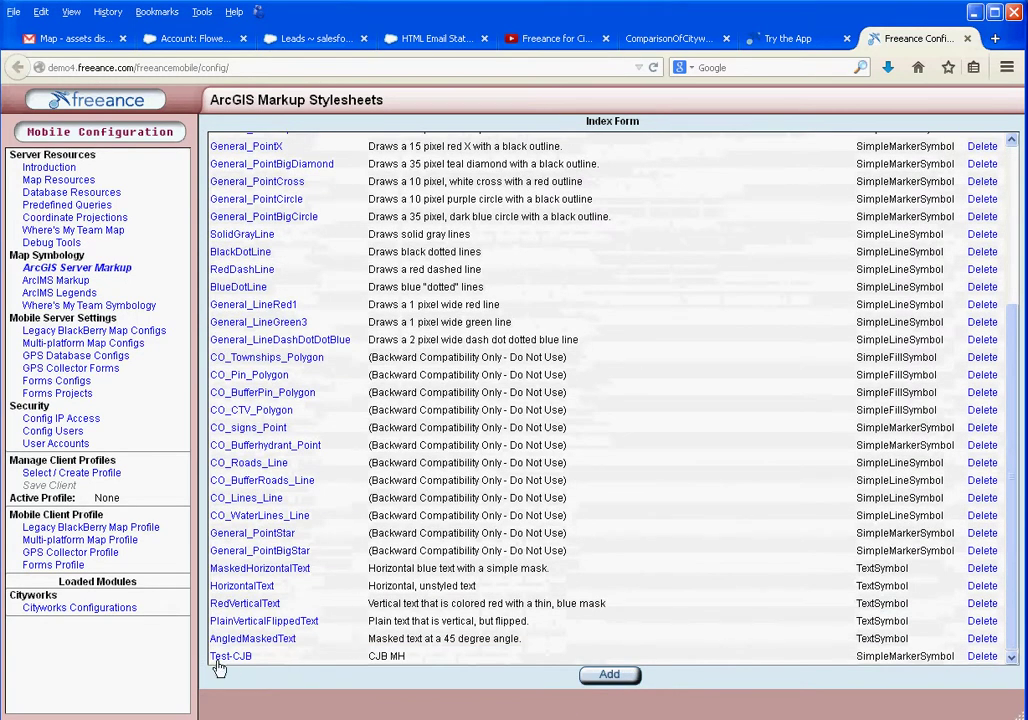
{"action": "left_click", "coordinate": [230, 656]}
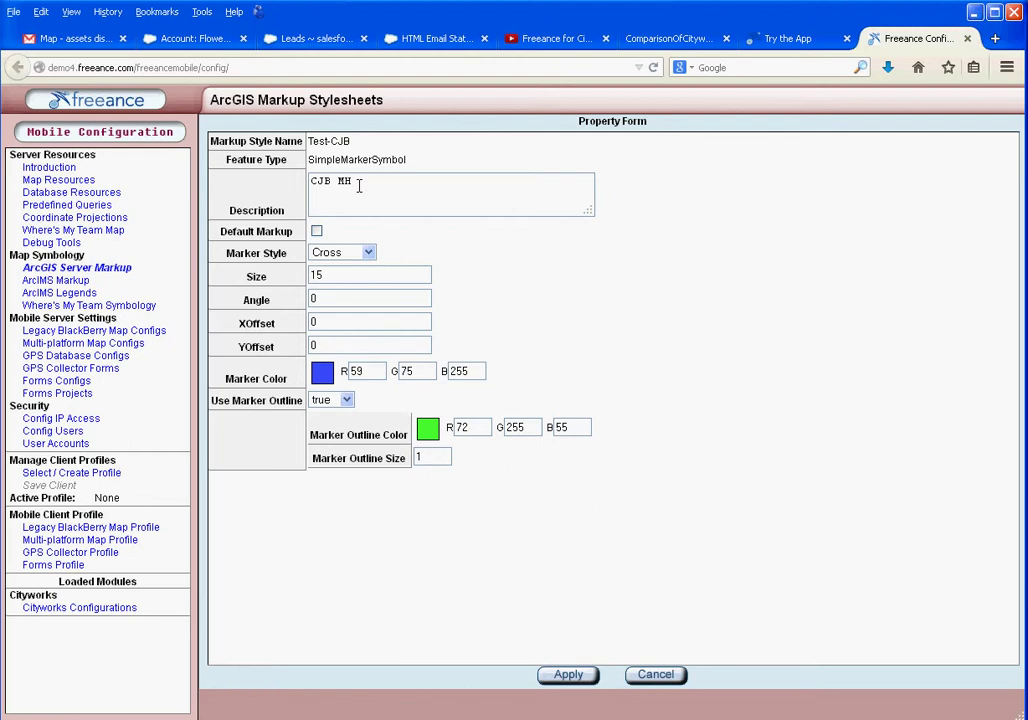
{"action": "left_click", "coordinate": [567, 674]}
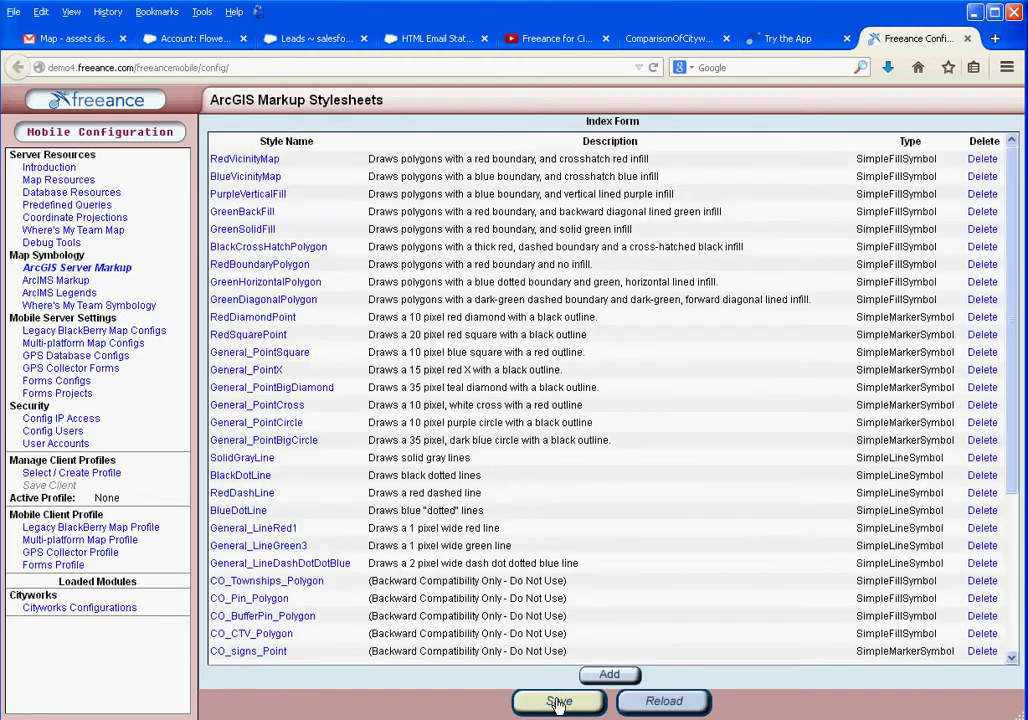
{"action": "left_click", "coordinate": [558, 702]}
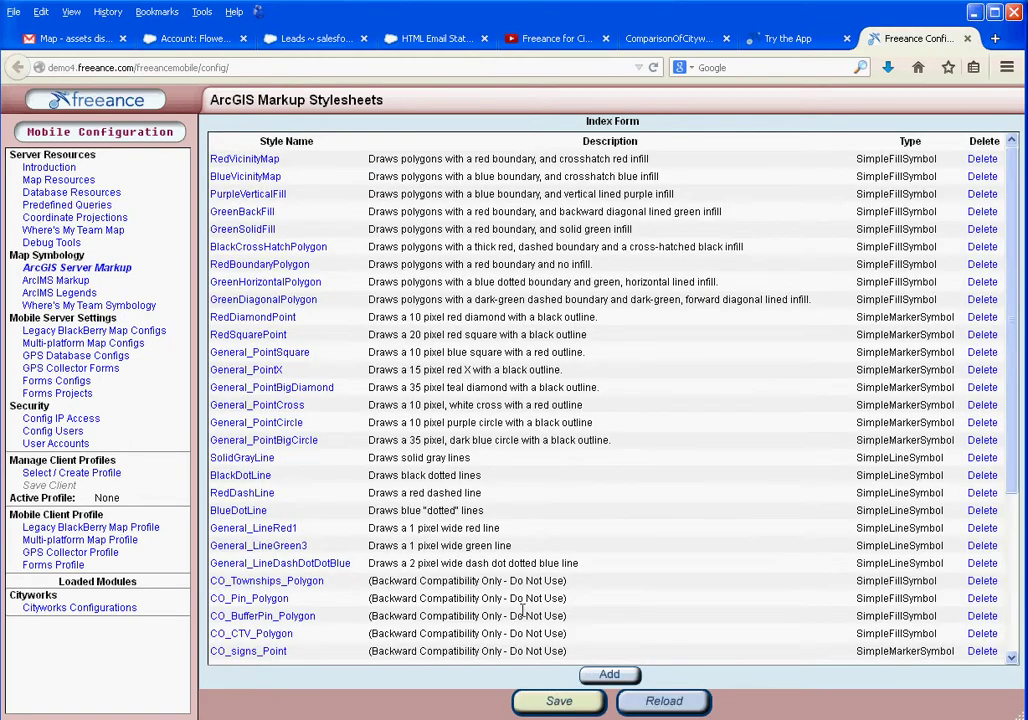
Set the water config's wwManhole layer stylesheet to Test-CJB and apply the map settings.
{"action": "left_click", "coordinate": [62, 609]}
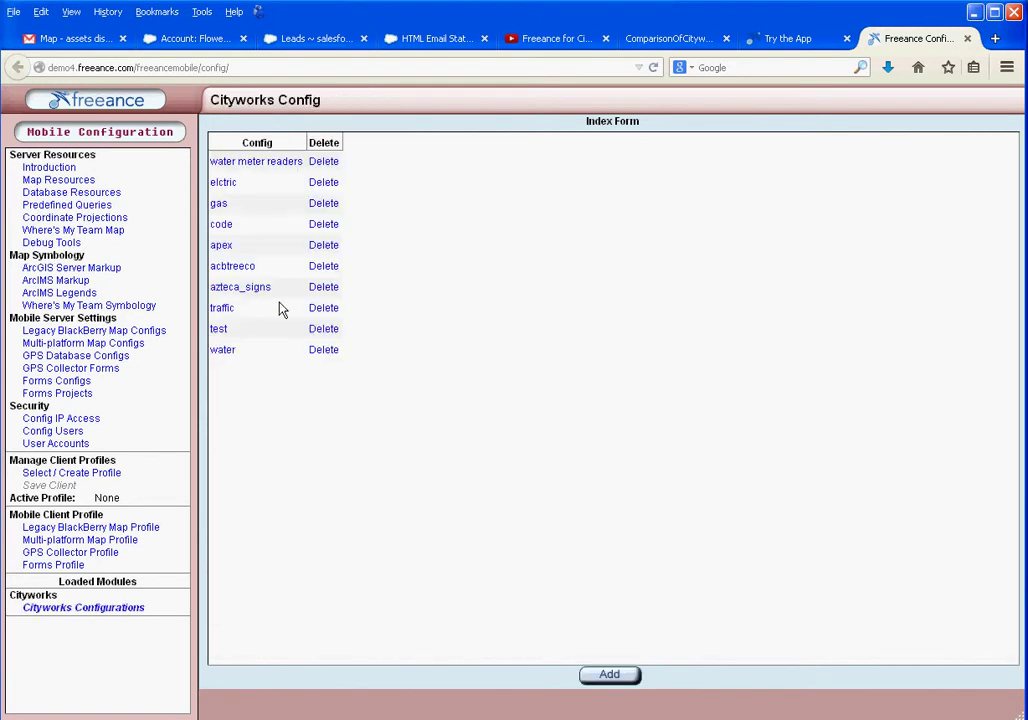
{"action": "left_click", "coordinate": [222, 352]}
{"action": "left_click", "coordinate": [405, 153]}
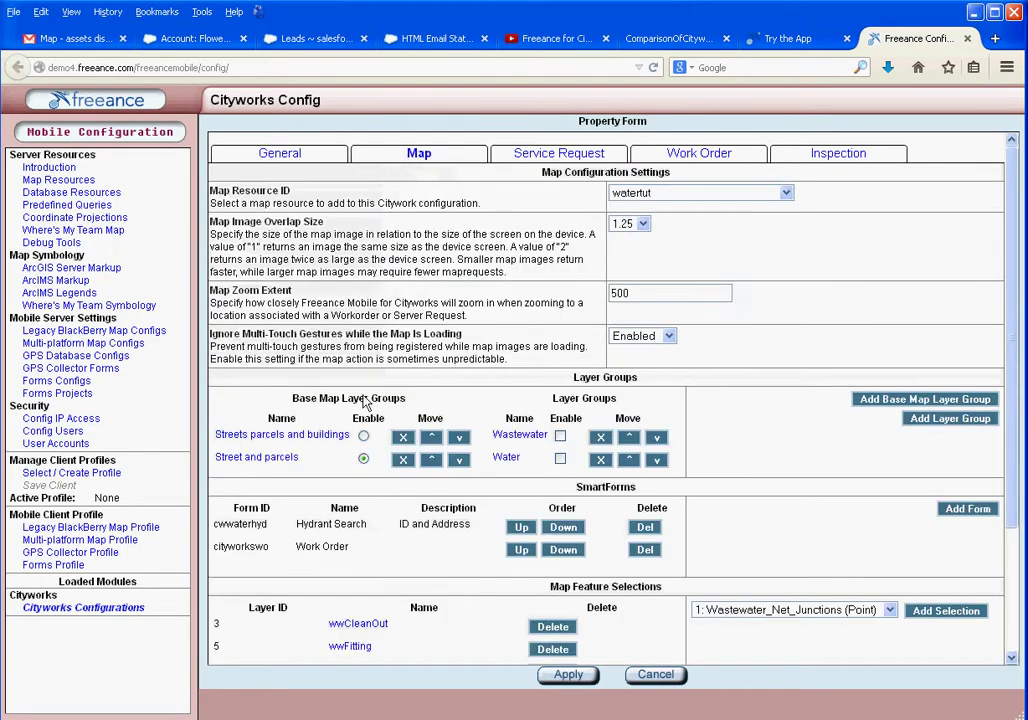
{"action": "scroll", "coordinate": [388, 535], "scroll_direction": "down", "scroll_amount": 3}
{"action": "scroll", "coordinate": [388, 537], "scroll_direction": "down", "scroll_amount": 1}
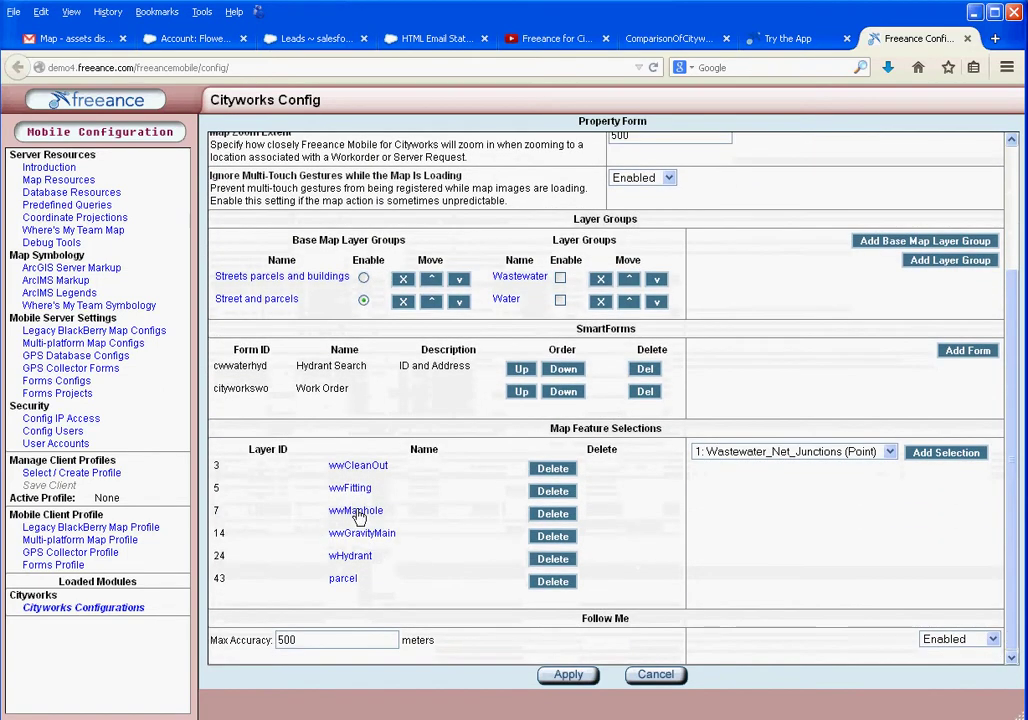
{"action": "left_click", "coordinate": [360, 518]}
{"action": "left_click", "coordinate": [465, 229]}
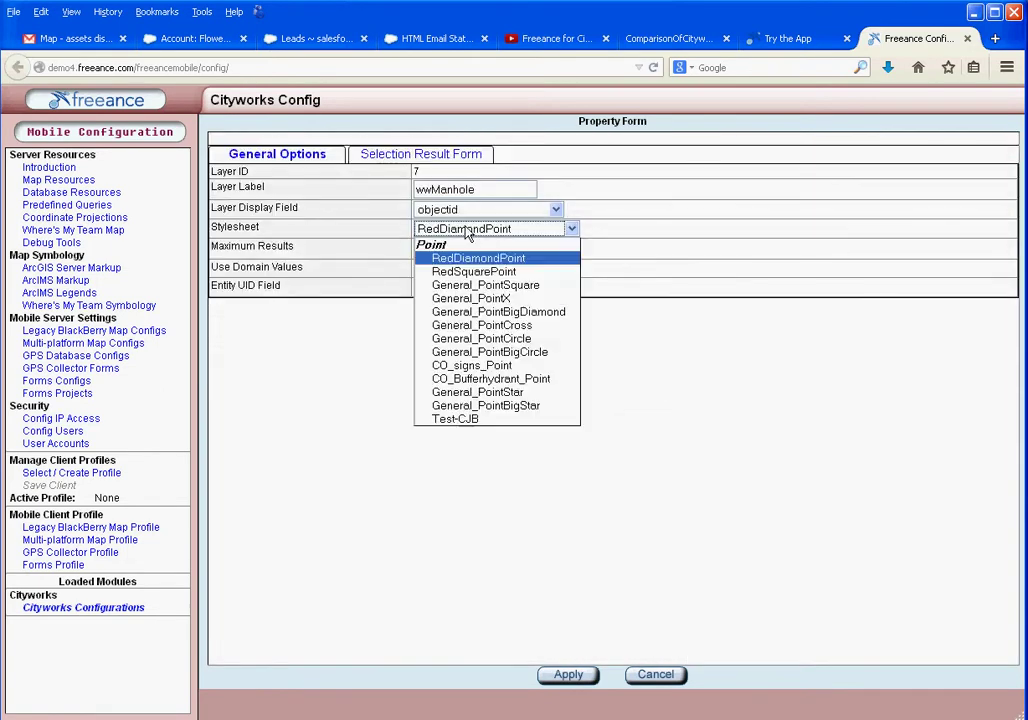
{"action": "left_click", "coordinate": [465, 427]}
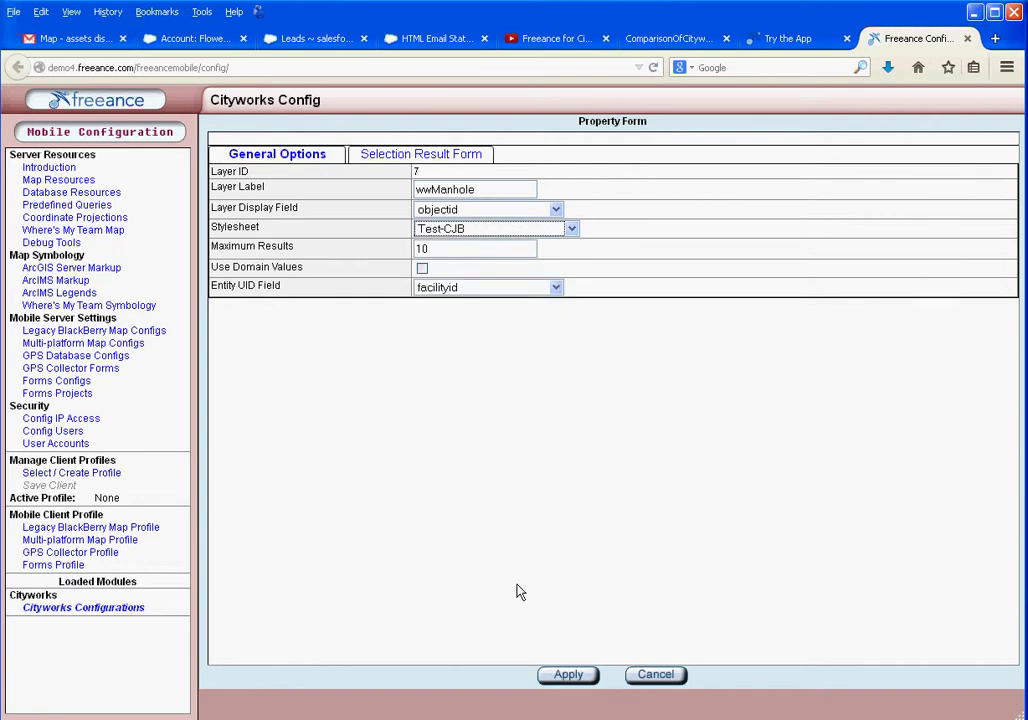
{"action": "left_click", "coordinate": [566, 675]}
{"action": "left_click", "coordinate": [566, 677]}
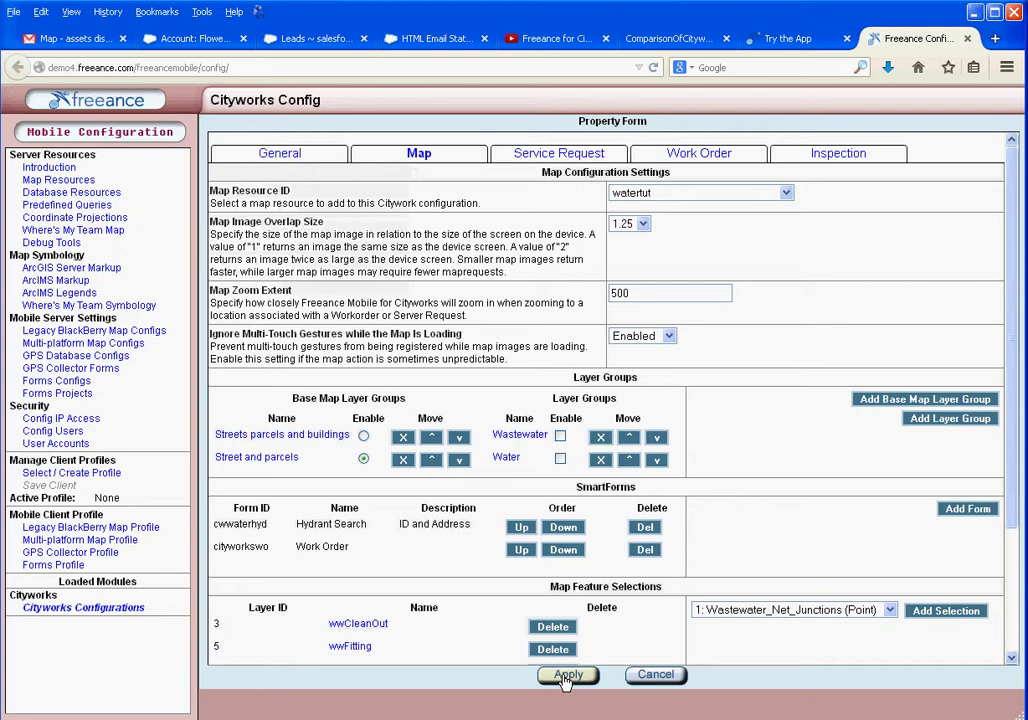